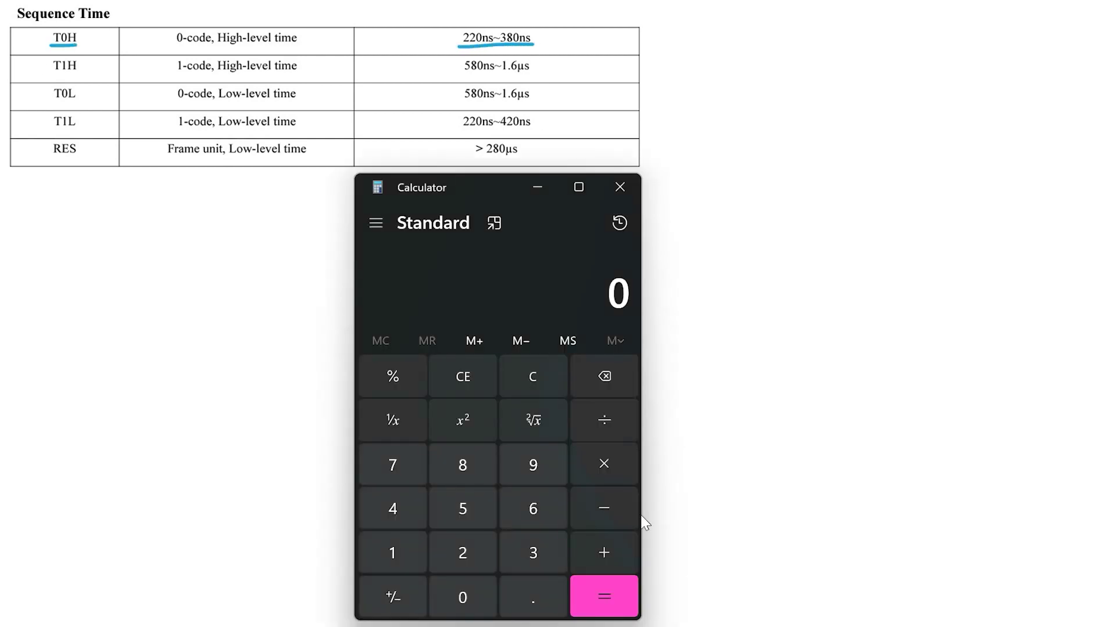
Average the T0H datasheet range in Calculator with 220+380/2.
{"action": "type", "text": "220+380/2"}
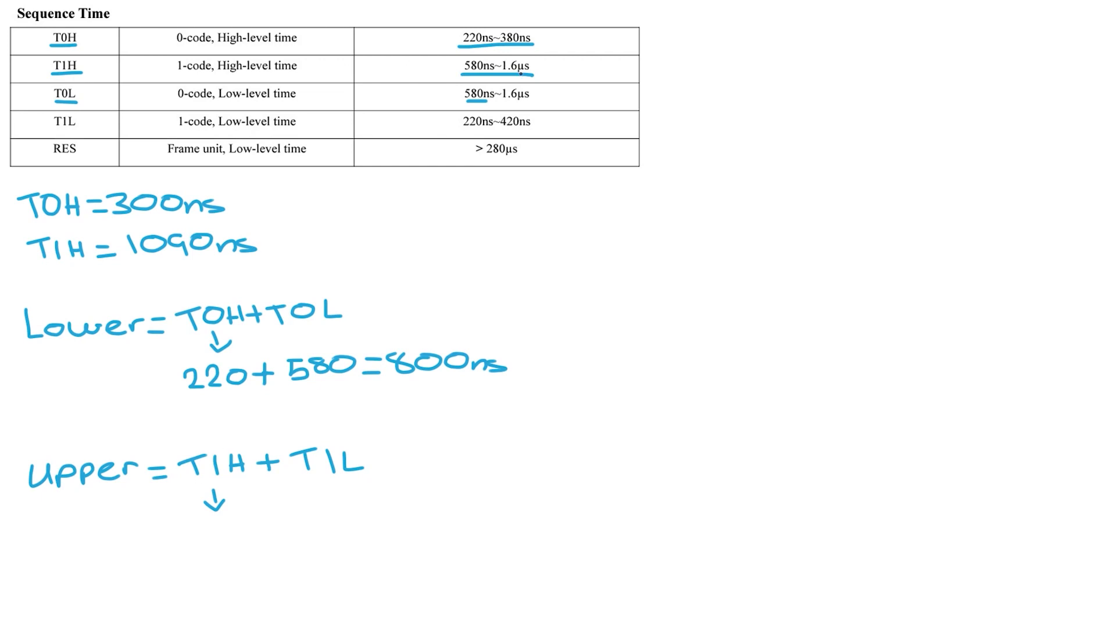
Note 1600+ for the upper bound, underline T1L, and compute 1600+420 in Calculator.
{"action": "left_click_drag", "start_coordinate": [176, 529], "coordinate": [177, 547]}
{"action": "mouse_move", "coordinate": [196, 526]}
{"action": "left_mouse_down"}
{"action": "mouse_move", "coordinate": [189, 539]}
{"action": "mouse_move", "coordinate": [208, 531]}
{"action": "left_mouse_up"}
{"action": "mouse_move", "coordinate": [233, 530]}
{"action": "left_mouse_down"}
{"action": "mouse_move", "coordinate": [223, 537]}
{"action": "mouse_move", "coordinate": [234, 529]}
{"action": "left_mouse_up"}
{"action": "mouse_move", "coordinate": [271, 524]}
{"action": "left_mouse_down"}
{"action": "mouse_move", "coordinate": [271, 543]}
{"action": "mouse_move", "coordinate": [274, 533]}
{"action": "left_mouse_up"}
{"action": "left_click_drag", "start_coordinate": [53, 132], "coordinate": [79, 130]}
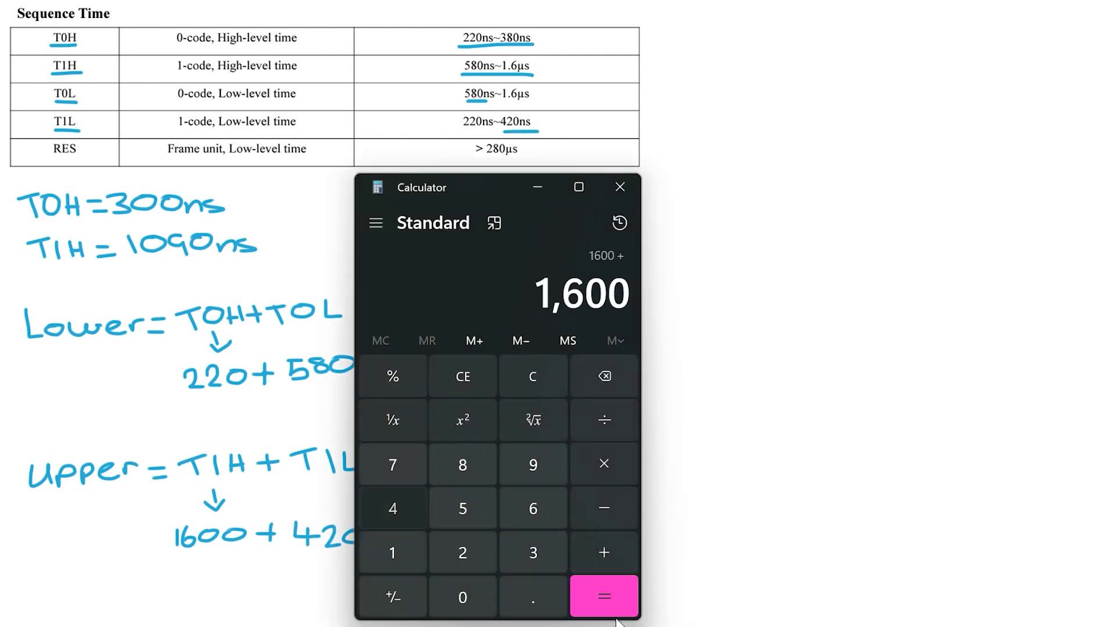
{"action": "type", "text": "20="}
Record the 2020ns upper bound and average it with 800 to get 1410ns.
{"action": "key", "text": "alt+Tab"}
{"action": "left_click_drag", "start_coordinate": [400, 523], "coordinate": [420, 544]}
{"action": "mouse_move", "coordinate": [445, 524]}
{"action": "left_mouse_down"}
{"action": "mouse_move", "coordinate": [431, 532]}
{"action": "mouse_move", "coordinate": [446, 523]}
{"action": "left_mouse_up"}
{"action": "mouse_move", "coordinate": [462, 520]}
{"action": "left_mouse_down"}
{"action": "mouse_move", "coordinate": [472, 540]}
{"action": "mouse_move", "coordinate": [488, 540]}
{"action": "left_mouse_up"}
{"action": "left_click_drag", "start_coordinate": [512, 520], "coordinate": [543, 538]}
{"action": "key", "text": "alt+Tab"}
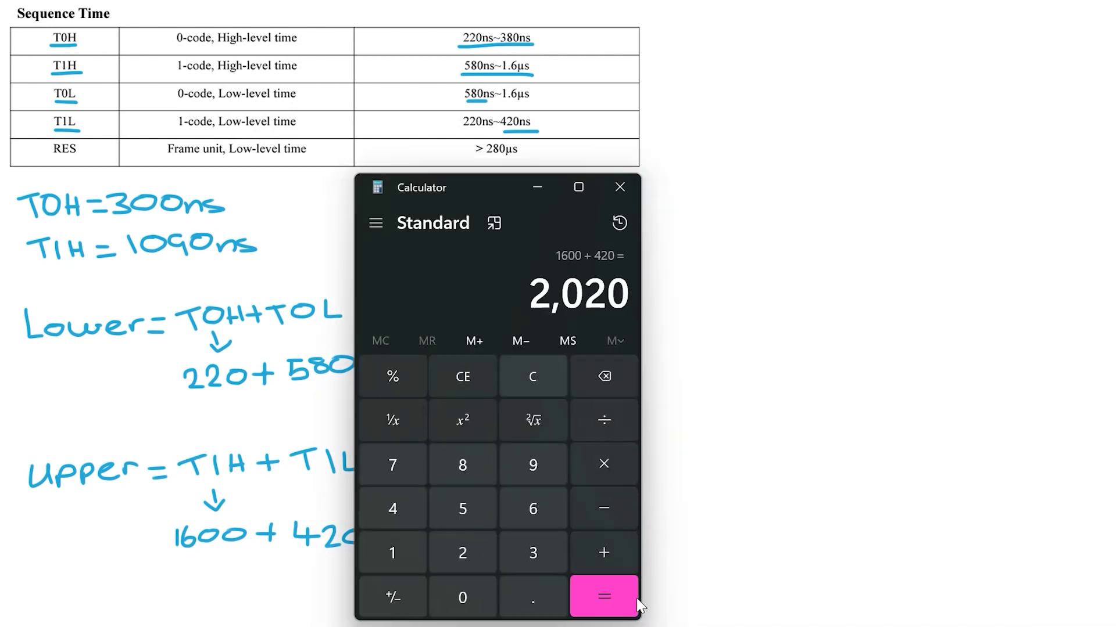
{"action": "type", "text": "+800=/2="}
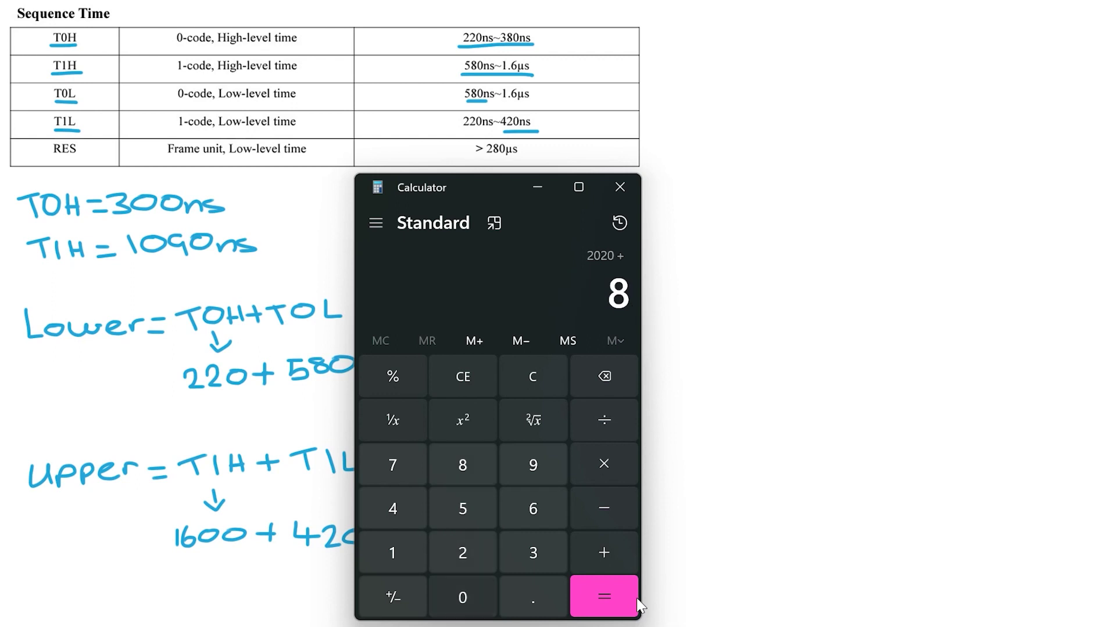
{"action": "left_click", "coordinate": [537, 187]}
{"action": "mouse_move", "coordinate": [42, 582]}
{"action": "left_mouse_down"}
{"action": "mouse_move", "coordinate": [18, 599]}
{"action": "mouse_move", "coordinate": [43, 585]}
{"action": "left_mouse_up"}
Continue writing the Overall Bit Time = 1410ns line in the notes.
{"action": "left_click_drag", "start_coordinate": [49, 585], "coordinate": [70, 587]}
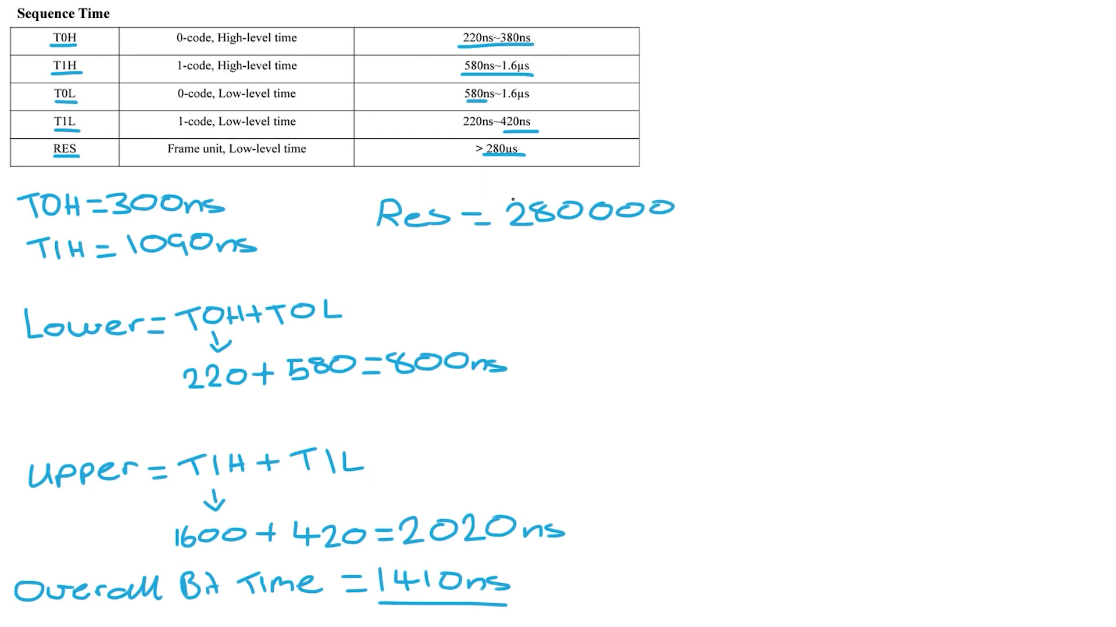
Switch Output1 to WS2812B with Custom timings and enter 300 for Bit 0 High time.
{"action": "left_click", "coordinate": [770, 295]}
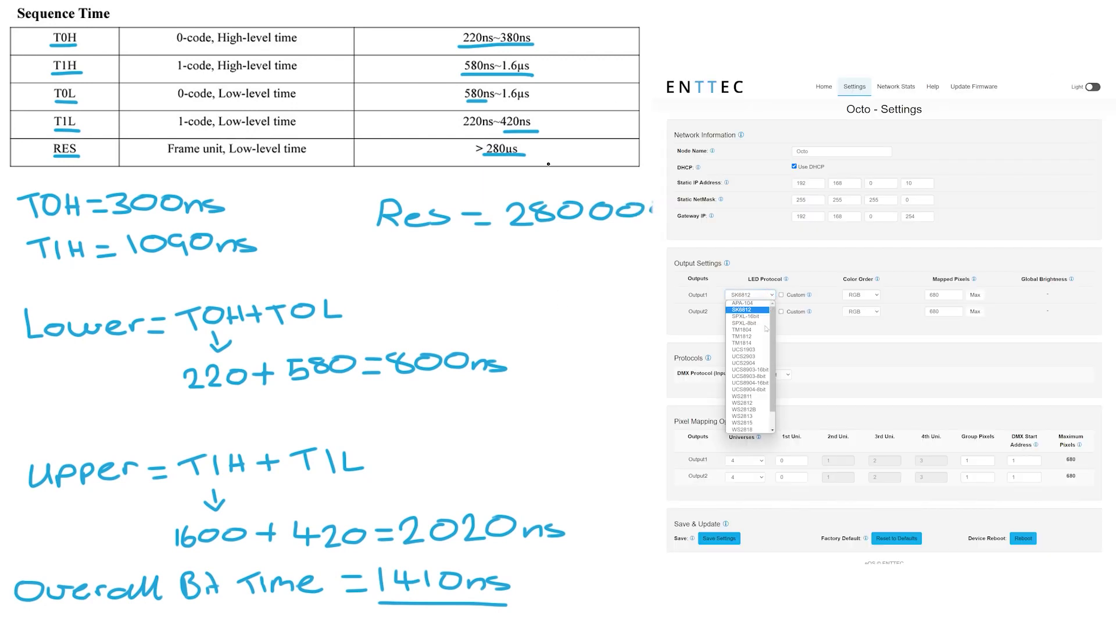
{"action": "left_click", "coordinate": [750, 411]}
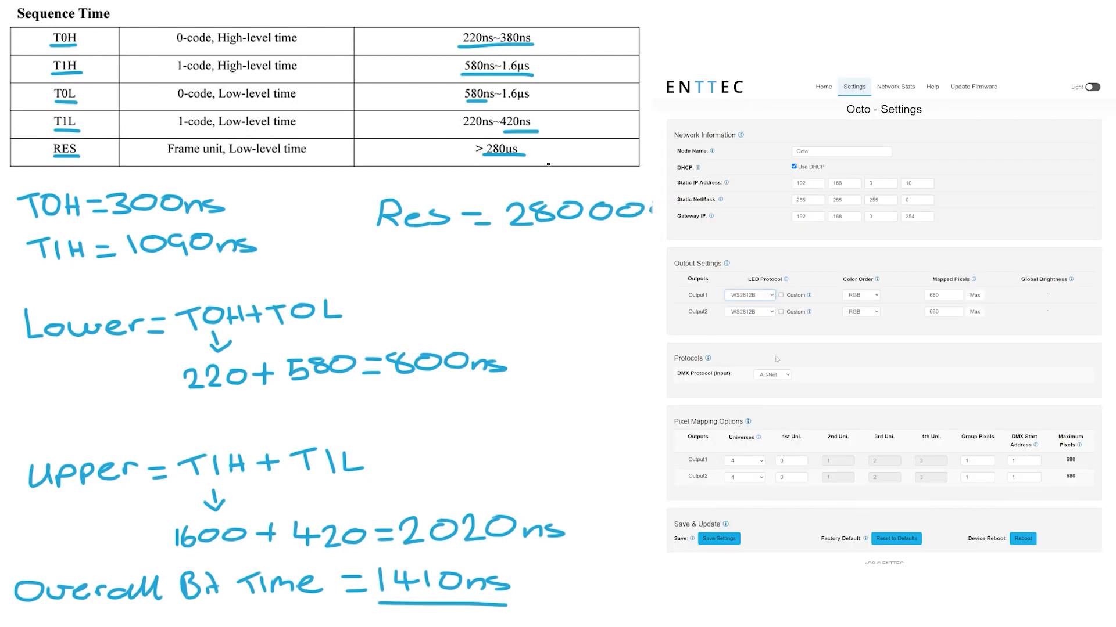
{"action": "left_click", "coordinate": [781, 295]}
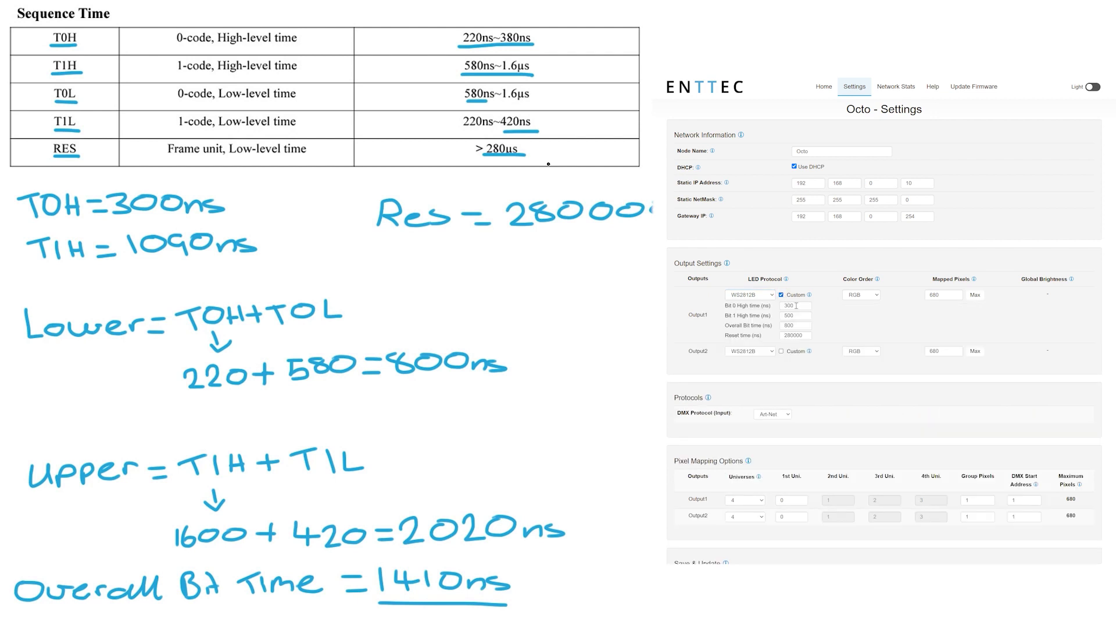
{"action": "double_click", "coordinate": [794, 306]}
{"action": "type", "text": "30"}
{"action": "double_click", "coordinate": [796, 315]}
Set Output1's Overall Bit time to 1410 and Bit 1 High time to 1090.
{"action": "type", "text": "109"}
{"action": "left_click", "coordinate": [800, 326]}
{"action": "left_click_drag", "start_coordinate": [798, 327], "coordinate": [785, 325]}
{"action": "type", "text": "14"}
{"action": "double_click", "coordinate": [798, 317]}
{"action": "type", "text": "1090"}
Set Reset time to 280000 and save the Octo settings.
{"action": "double_click", "coordinate": [795, 335]}
{"action": "type", "text": "280000"}
{"action": "scroll", "coordinate": [847, 333], "scroll_direction": "down", "scroll_amount": 2}
{"action": "left_click", "coordinate": [731, 538]}
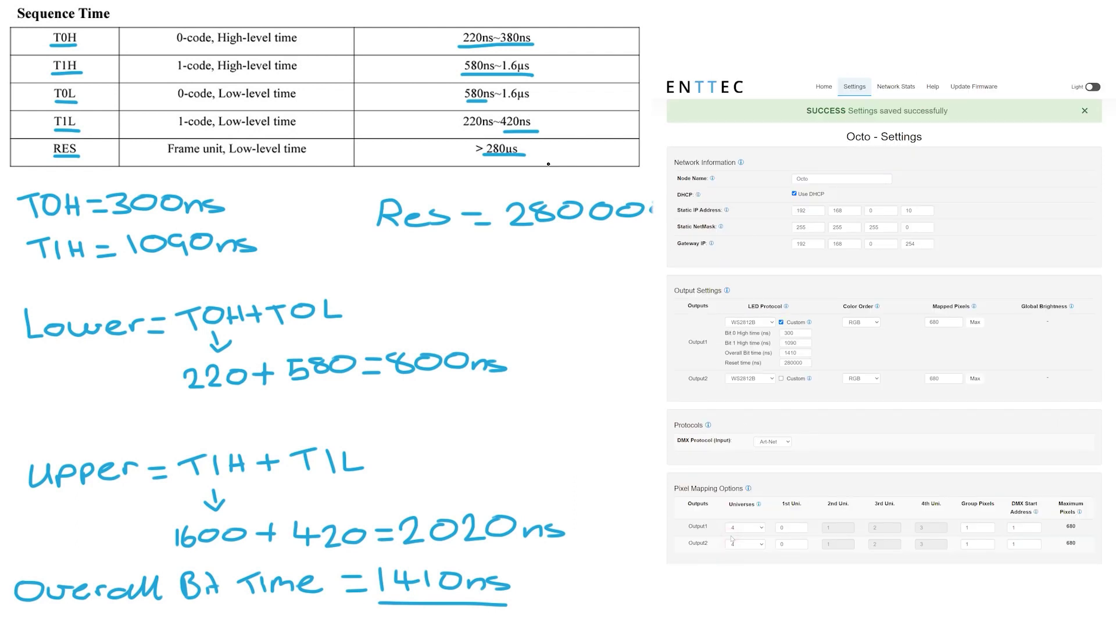